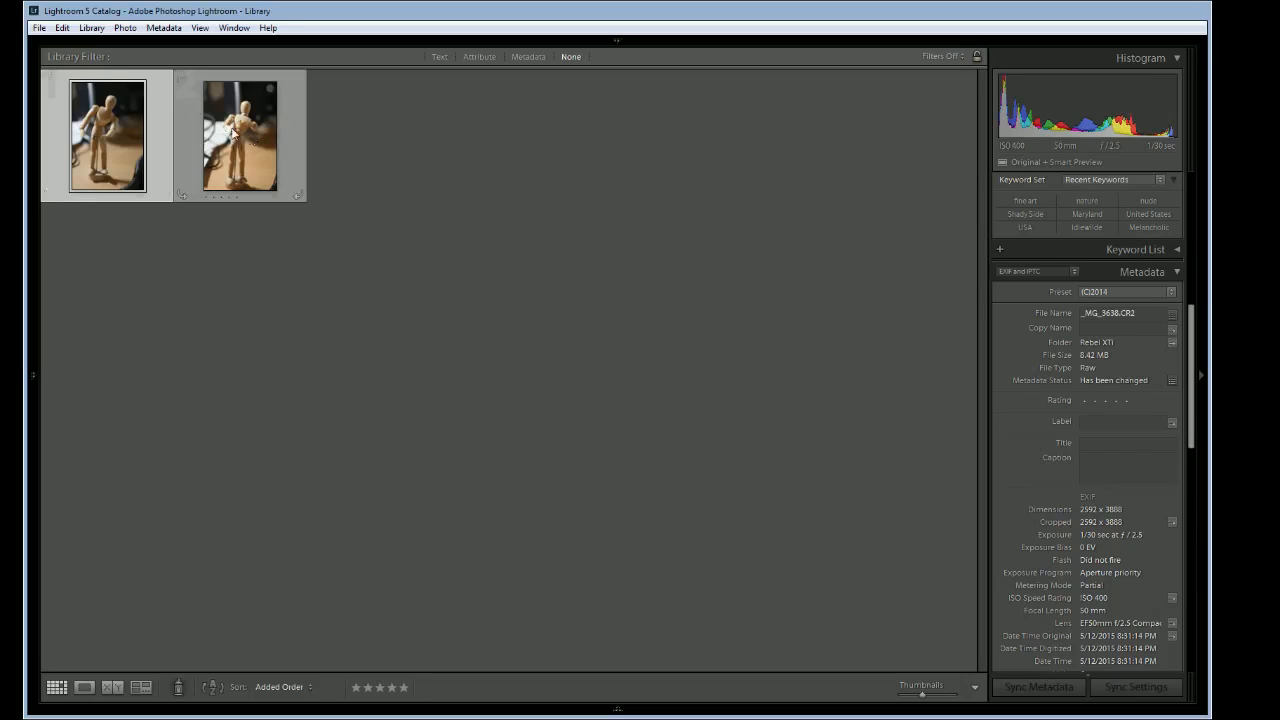
Step: Convert both raw photos of the wooden mannequin to DNG and clear the selection
{"action": "left_click", "coordinate": [190, 103]}
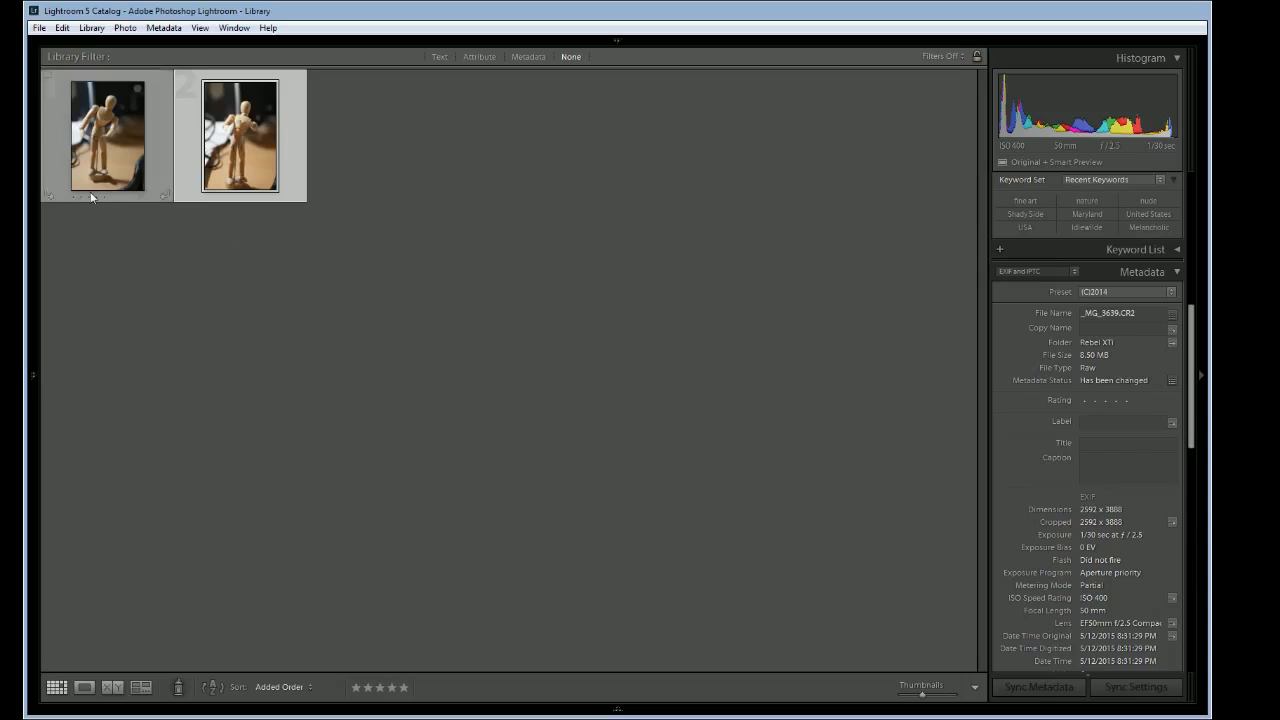
{"action": "left_click", "coordinate": [104, 158]}
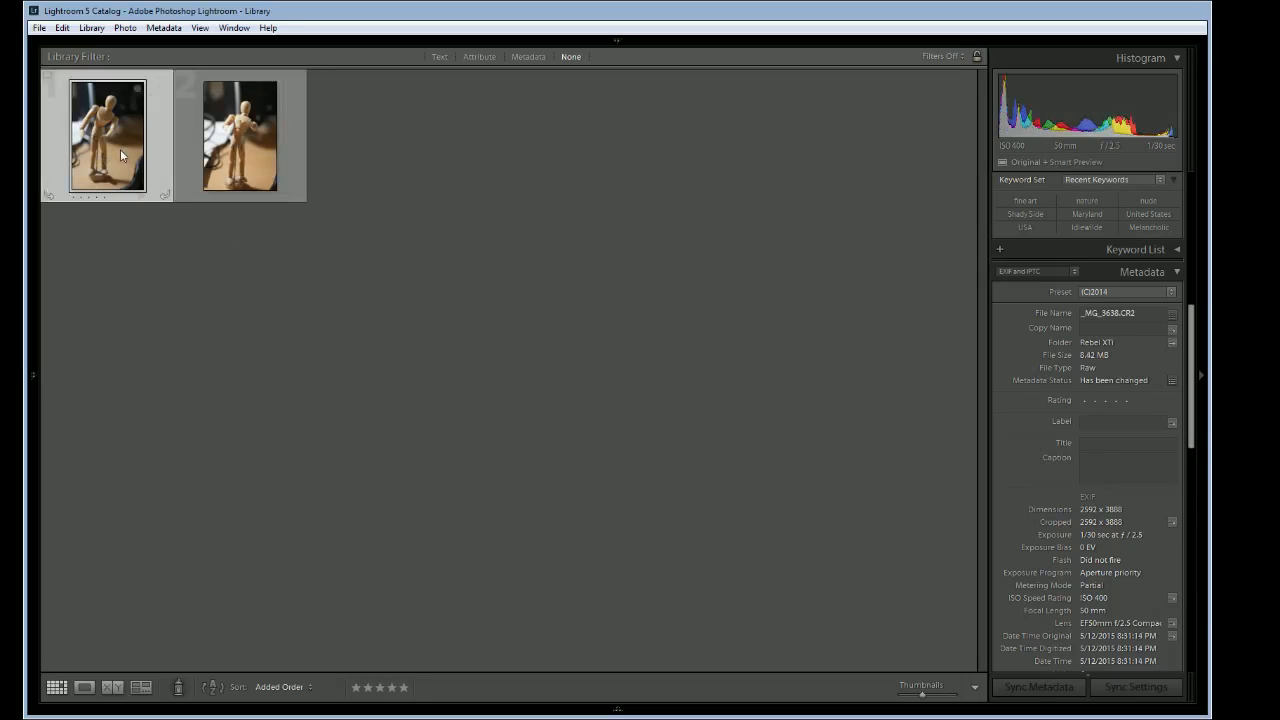
{"action": "key", "text": "ctrl+a"}
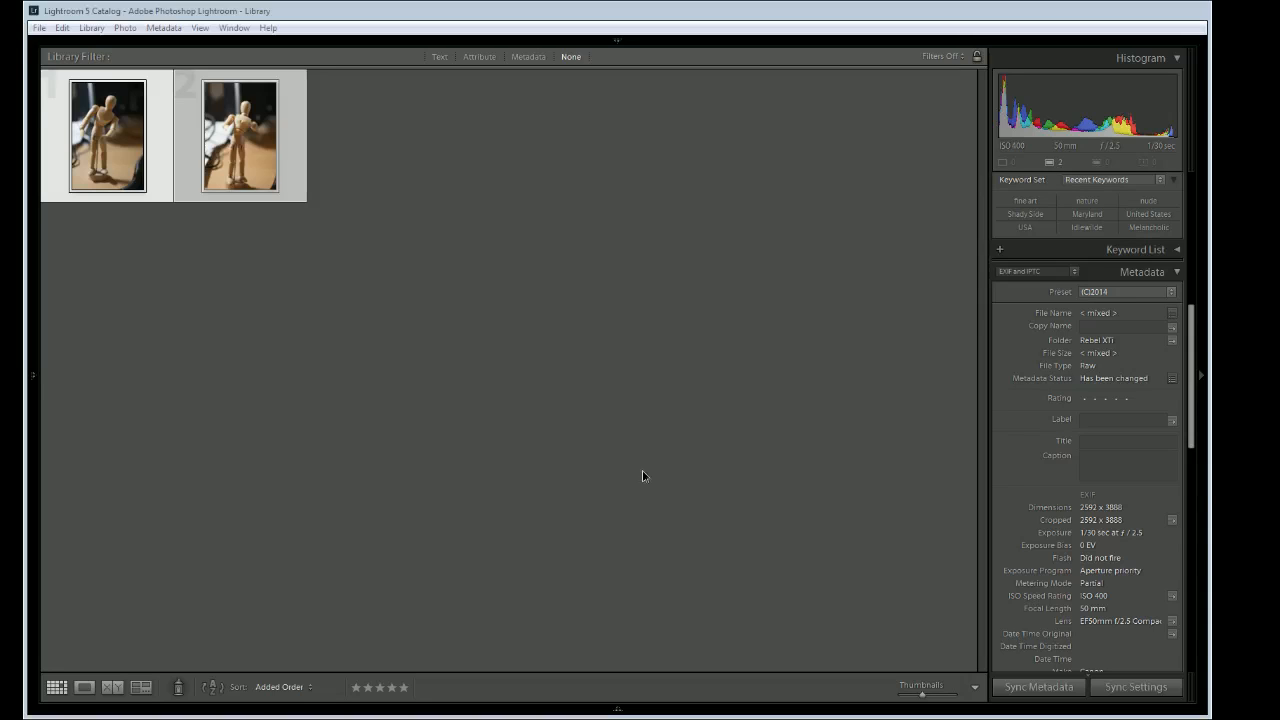
{"action": "mouse_move", "coordinate": [466, 52]}
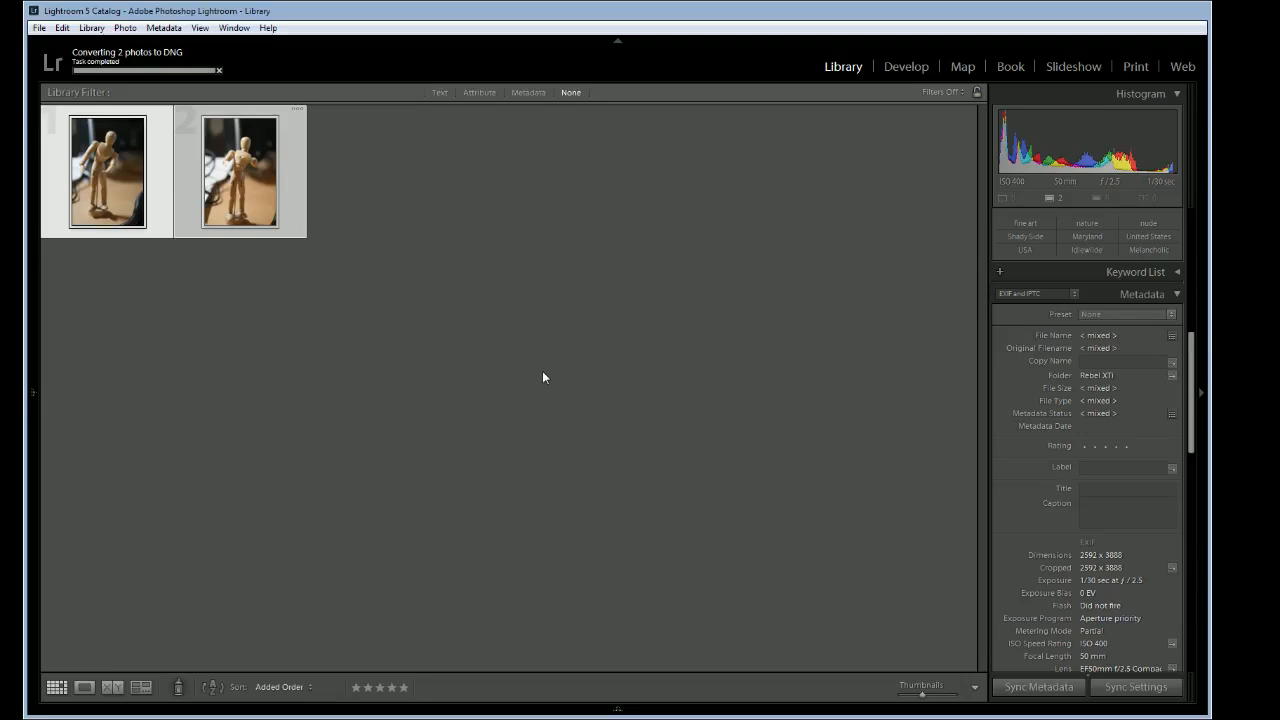
{"action": "left_click", "coordinate": [426, 297]}
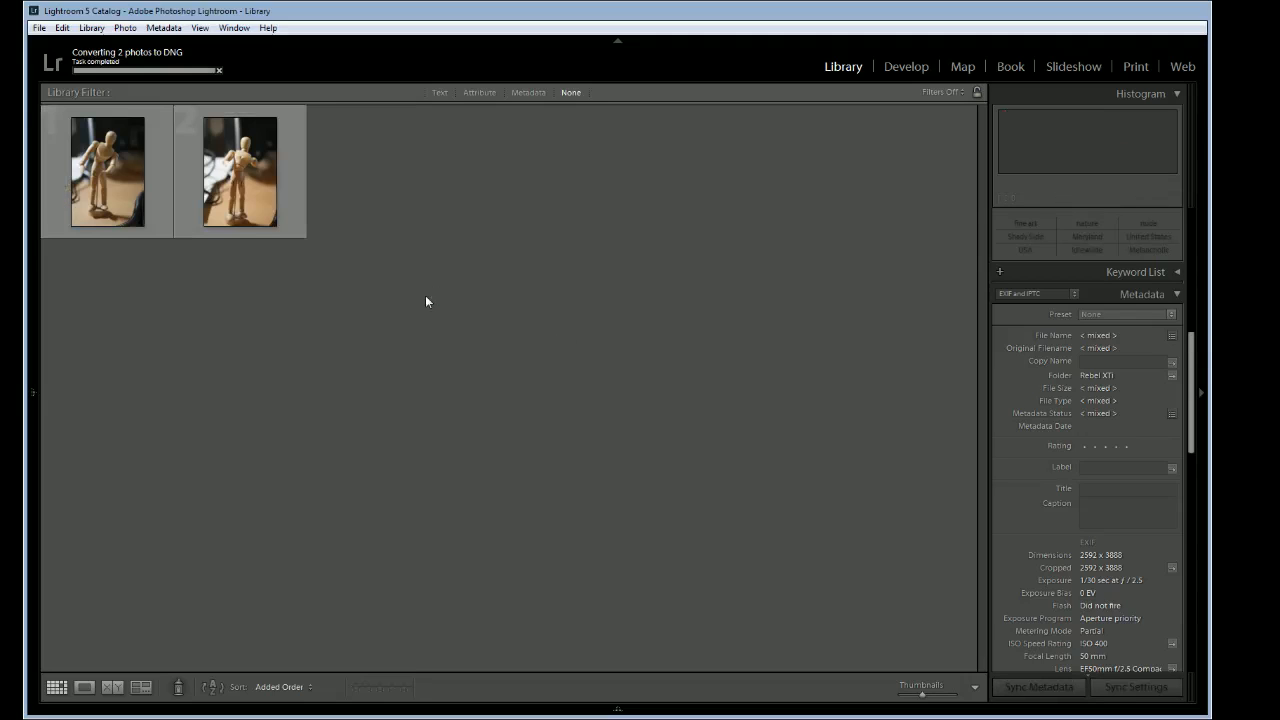
Step: Rate the first mannequin photo three stars and the second one star, returning to the thumbnail grid
{"action": "double_click", "coordinate": [104, 173]}
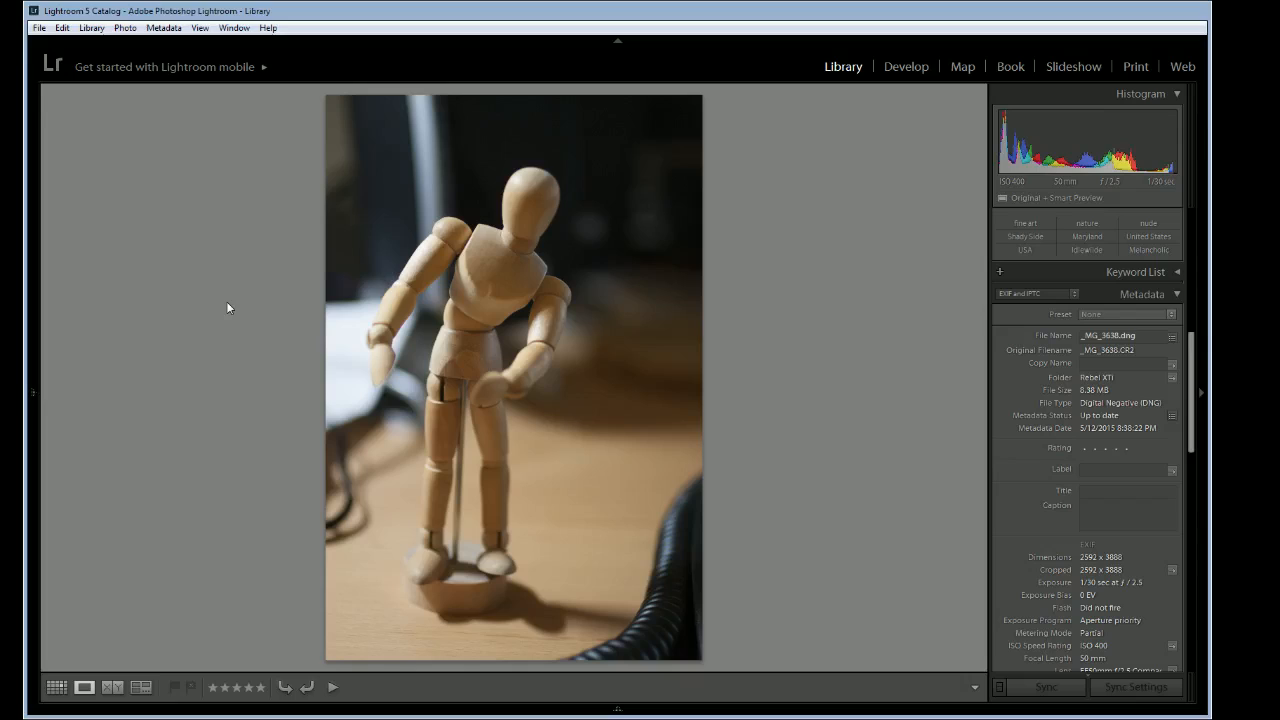
{"action": "left_click", "coordinate": [237, 688]}
{"action": "key", "text": "Right"}
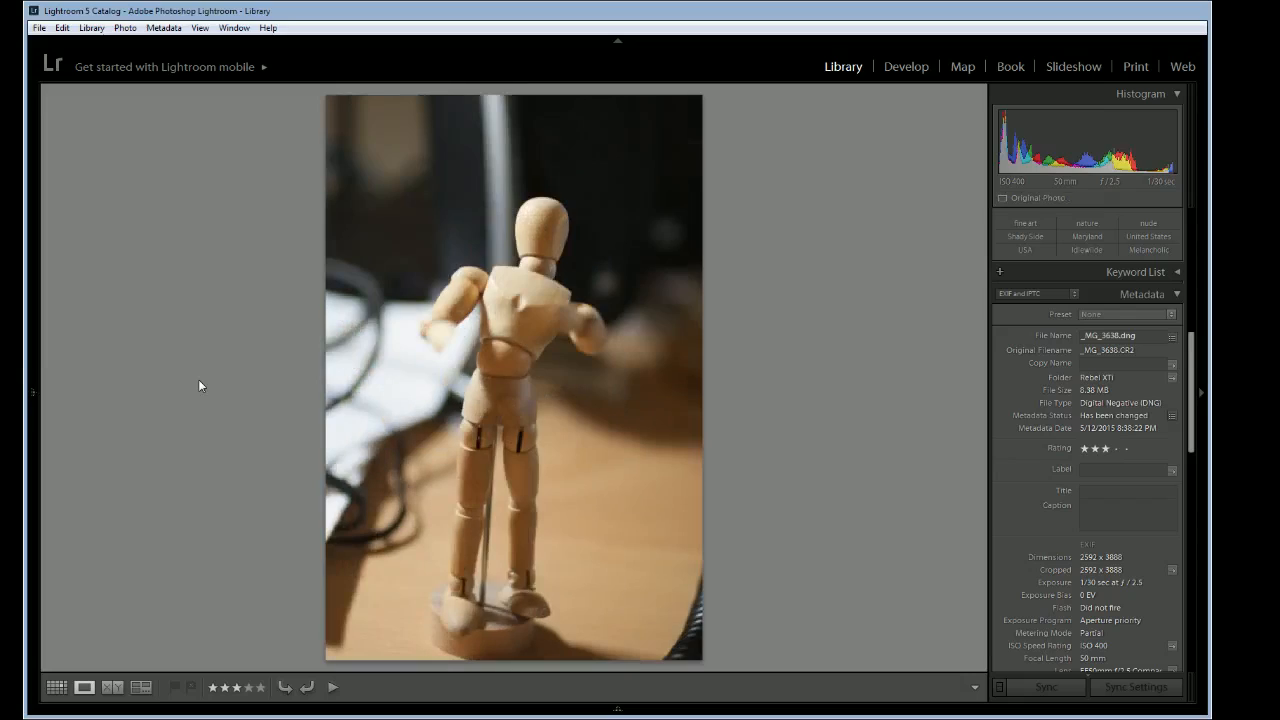
{"action": "key", "text": "1"}
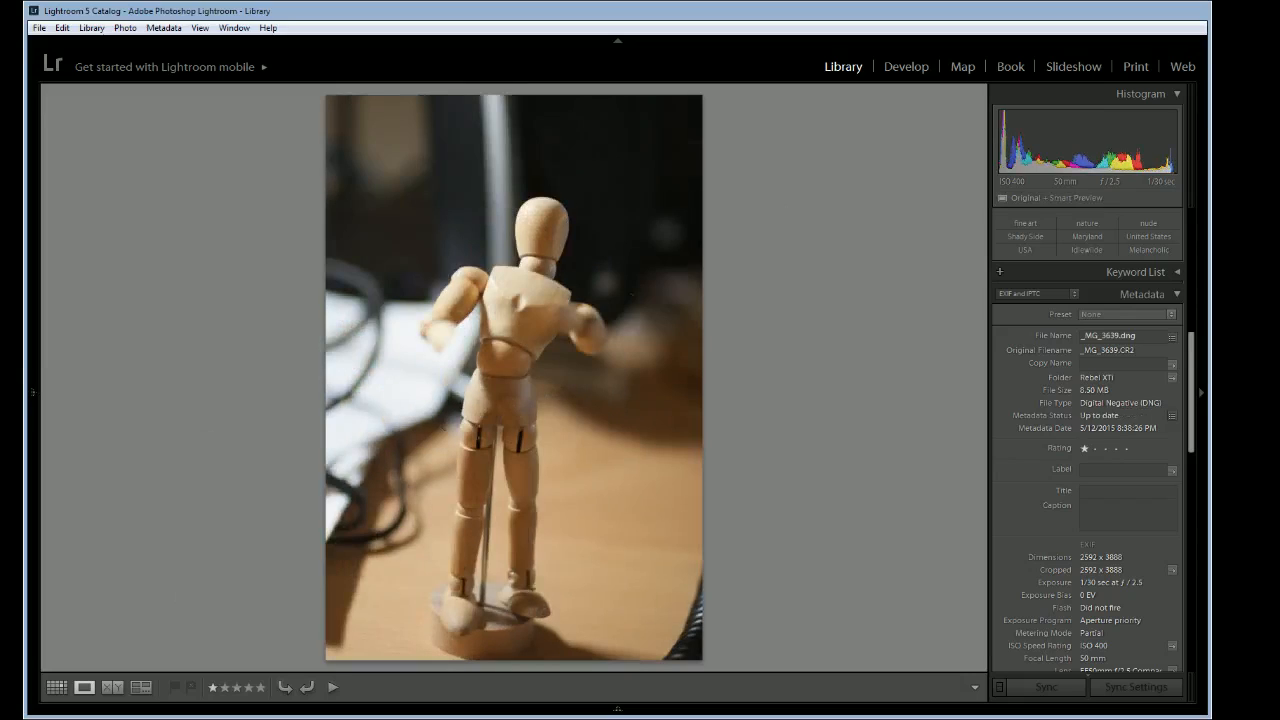
{"action": "left_click", "coordinate": [56, 687]}
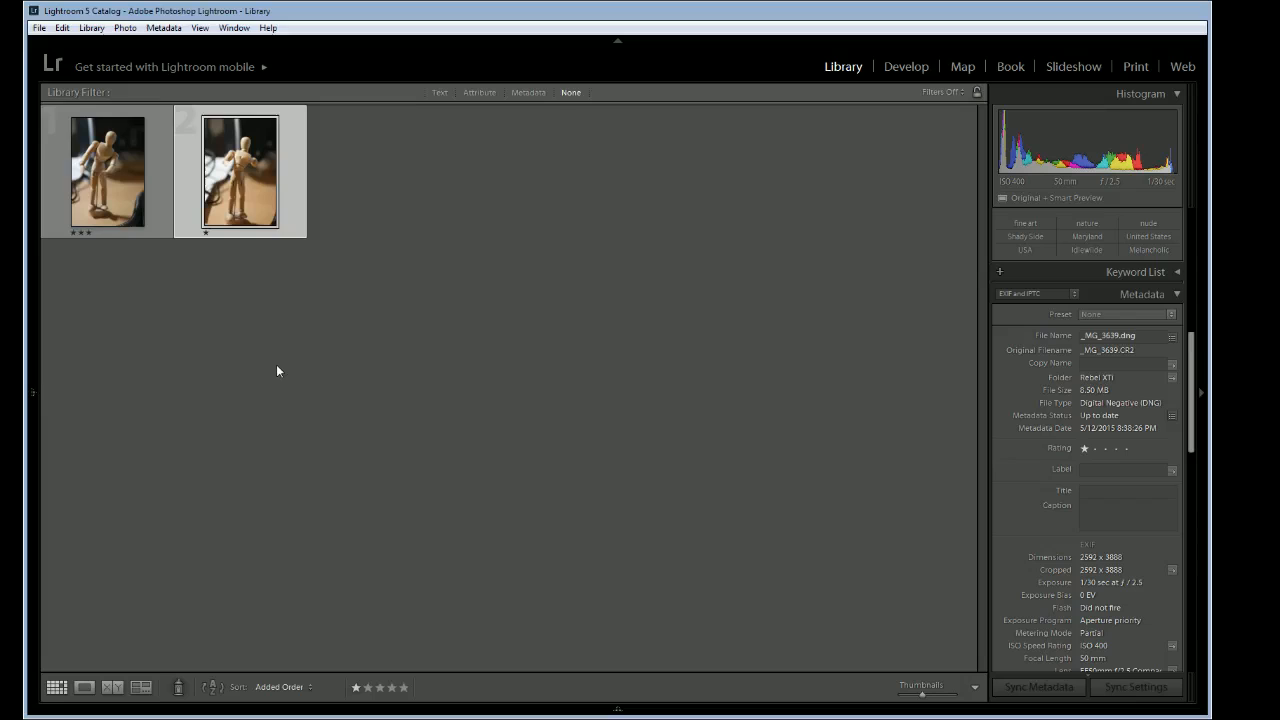
Step: Crop the three-star photo closely around the mannequin on all four sides, to about 1780 x 3350 pixels, and return to the Library
{"action": "left_click", "coordinate": [128, 175]}
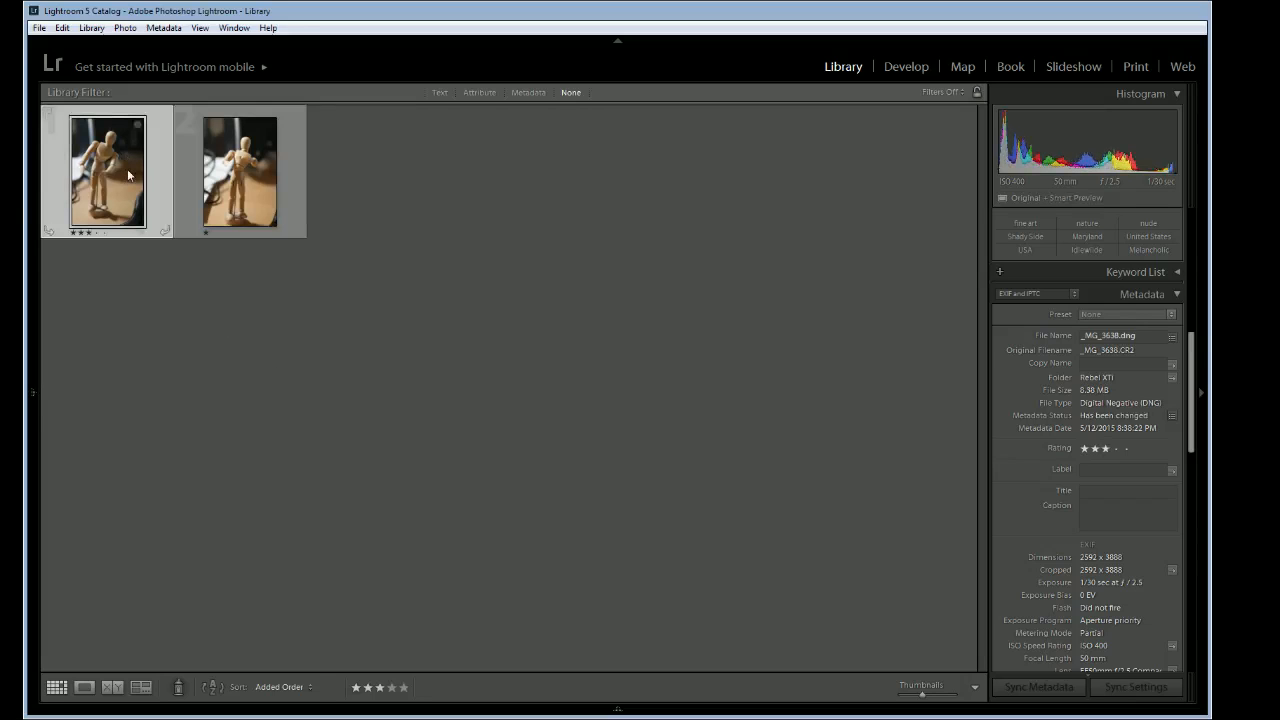
{"action": "key", "text": "d"}
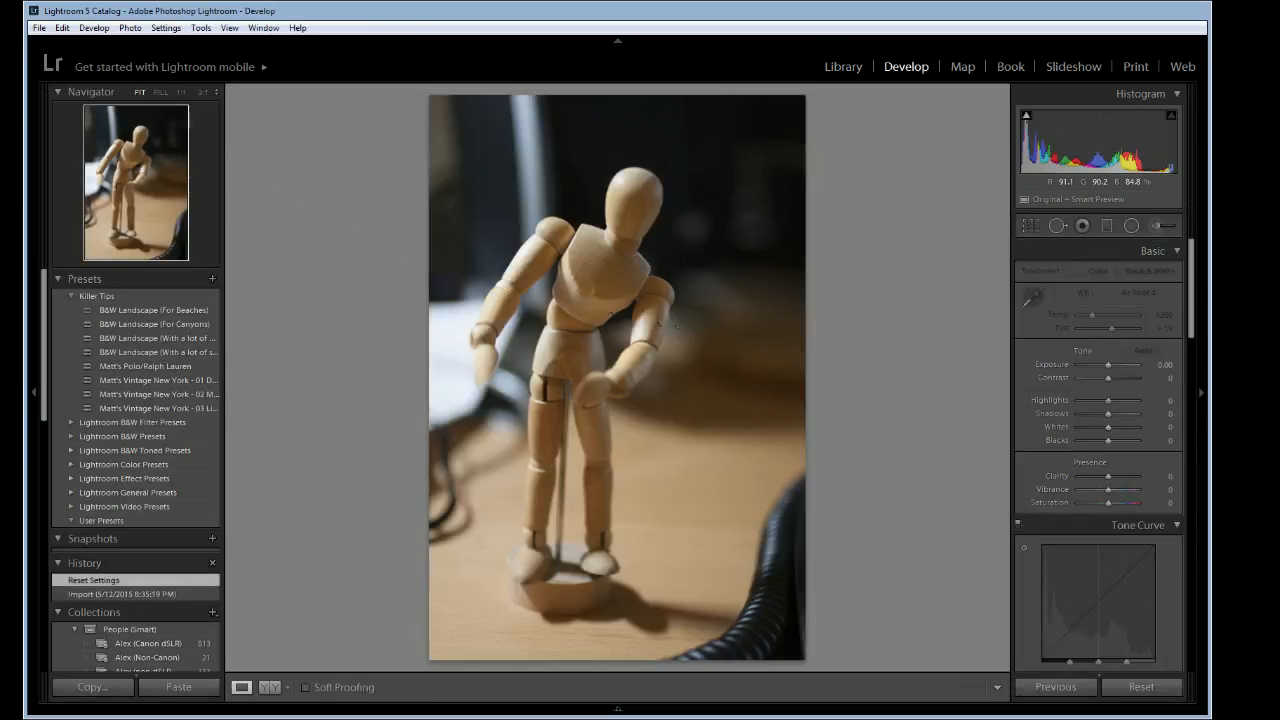
{"action": "key", "text": "r"}
{"action": "left_click_drag", "start_coordinate": [808, 374], "coordinate": [766, 376]}
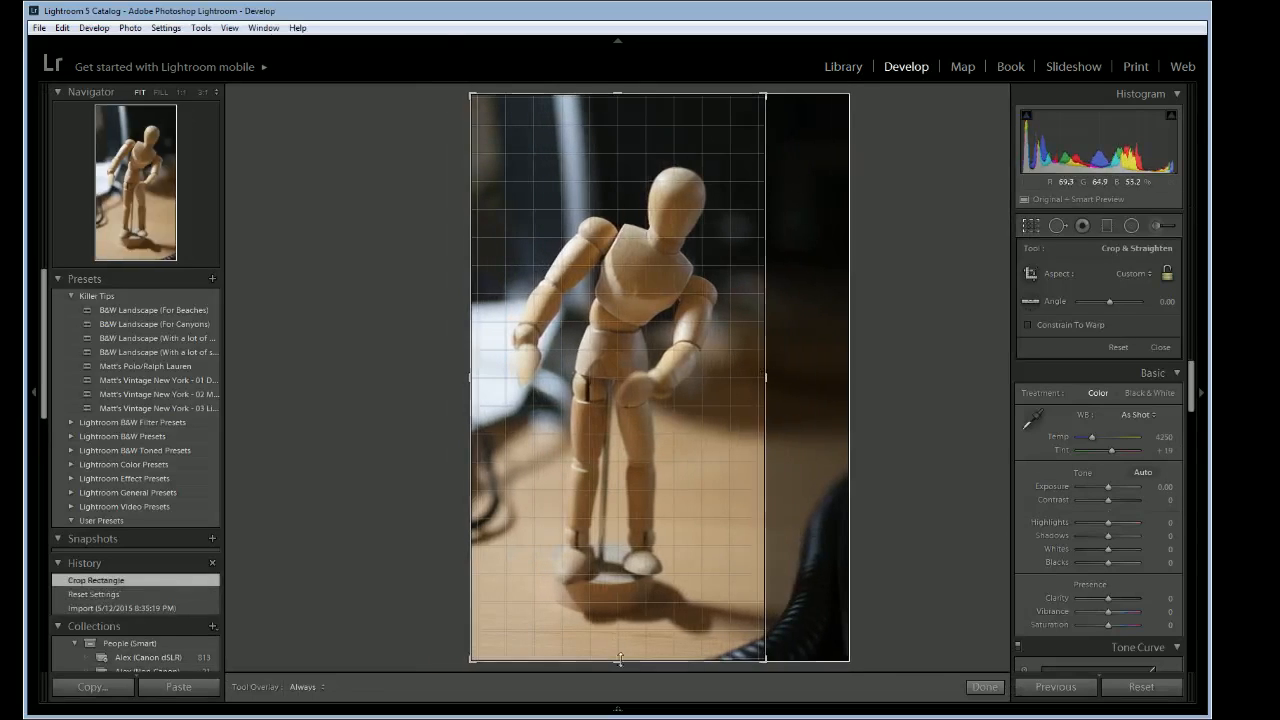
{"action": "left_click_drag", "start_coordinate": [620, 665], "coordinate": [619, 646]}
{"action": "left_click_drag", "start_coordinate": [470, 376], "coordinate": [484, 376]}
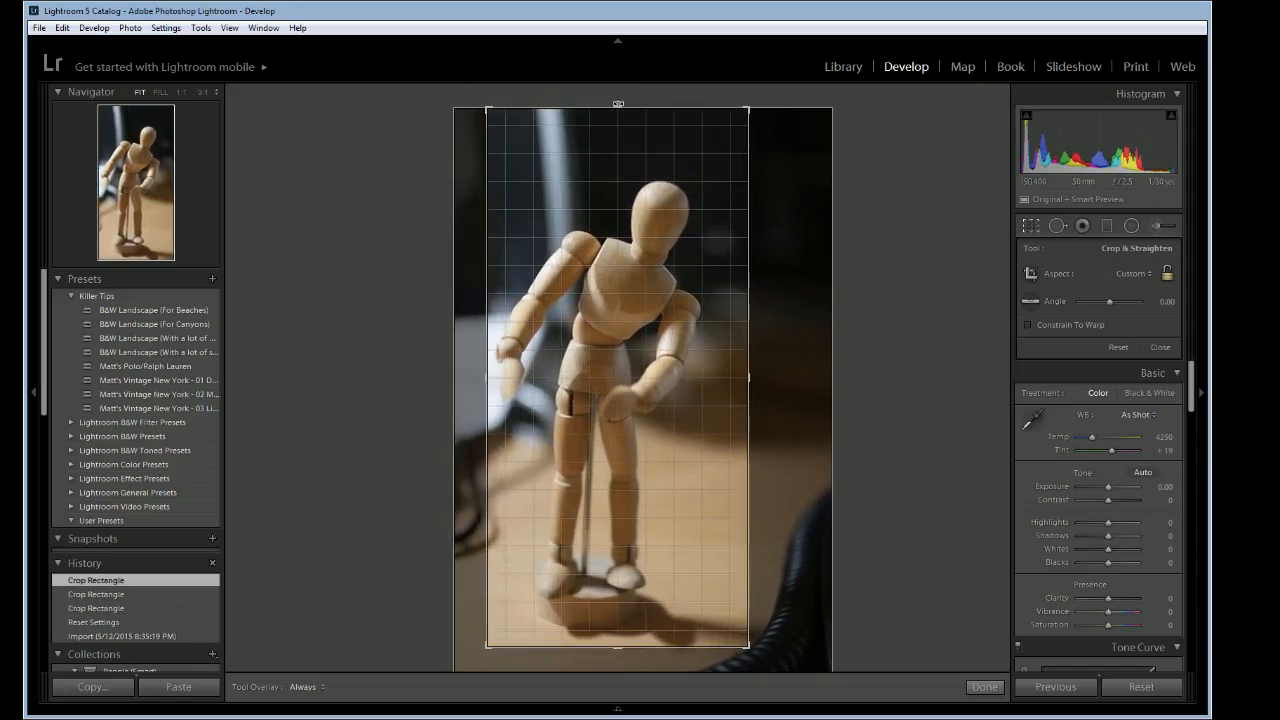
{"action": "left_click_drag", "start_coordinate": [618, 113], "coordinate": [619, 128]}
{"action": "key", "text": "Return"}
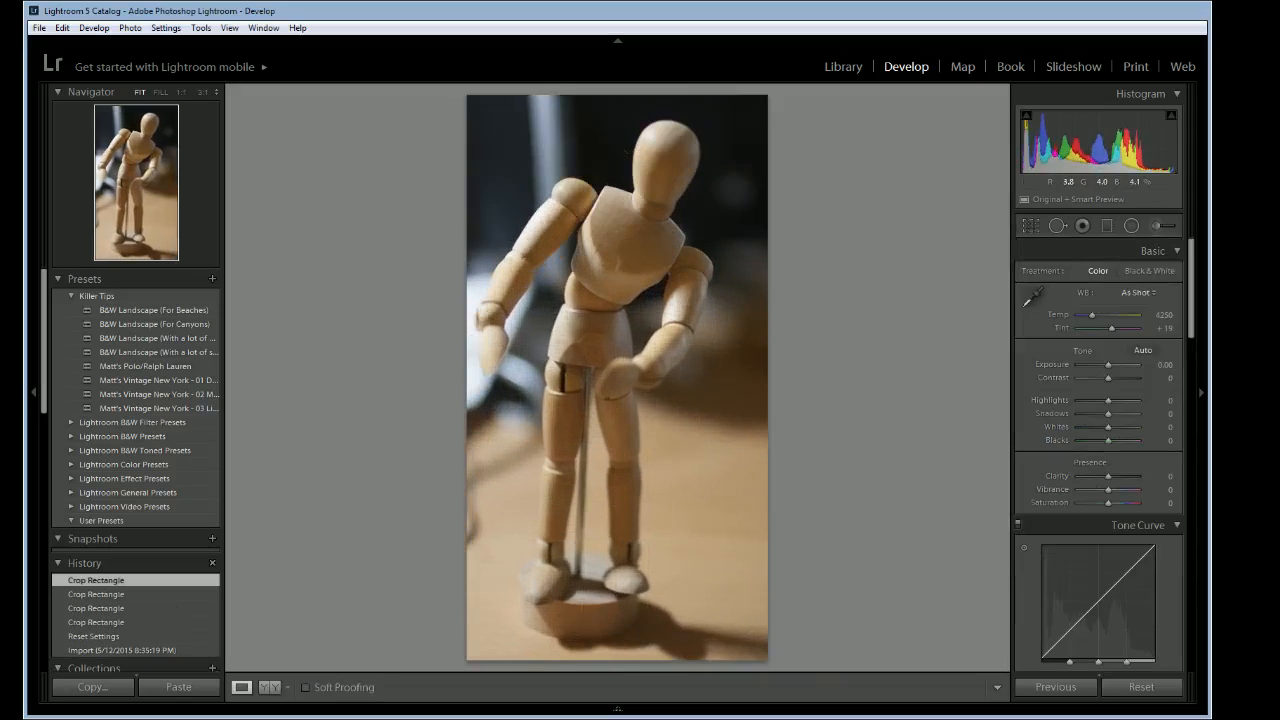
{"action": "left_click", "coordinate": [843, 67]}
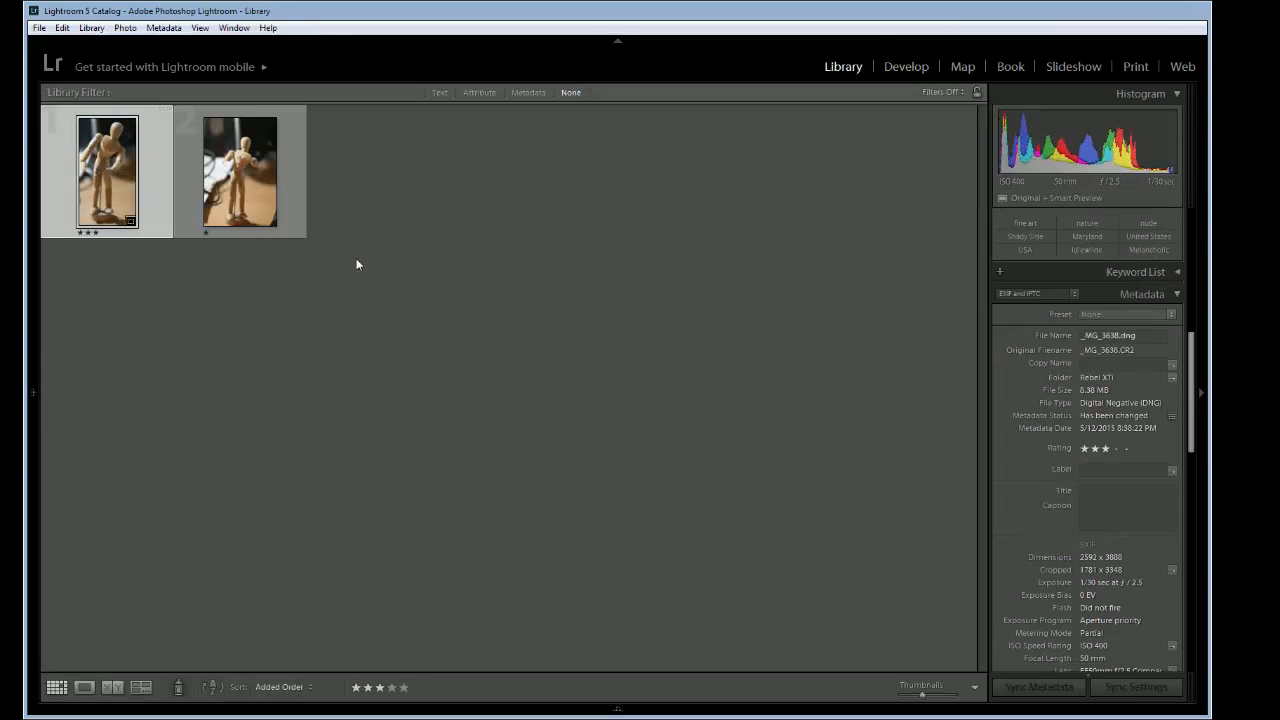
Step: Crop the one-star photo tightly around the mannequin, to about 1480 x 3370 pixels, and return to the Library
{"action": "left_click", "coordinate": [268, 190]}
{"action": "key", "text": "r"}
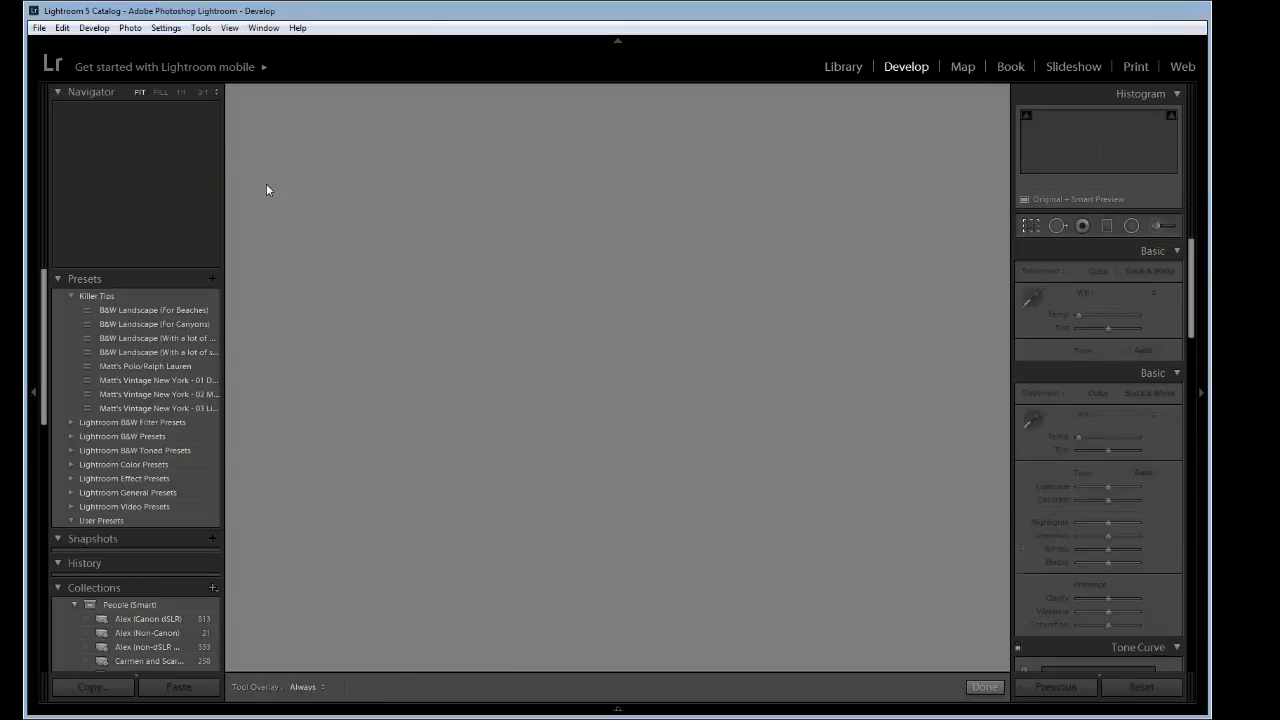
{"action": "left_click_drag", "start_coordinate": [617, 94], "coordinate": [617, 131]}
{"action": "left_click_drag", "start_coordinate": [416, 318], "coordinate": [466, 345]}
{"action": "left_click_drag", "start_coordinate": [768, 338], "coordinate": [731, 339]}
{"action": "key", "text": "Return"}
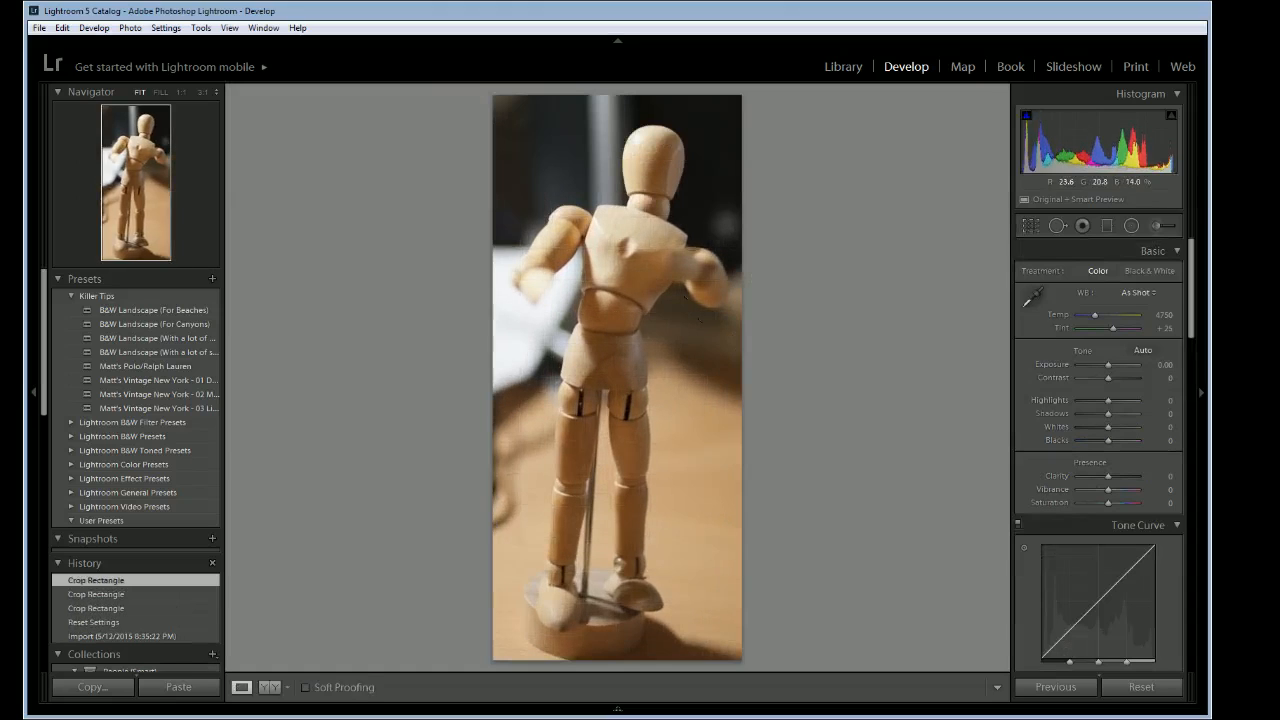
{"action": "left_click", "coordinate": [843, 66]}
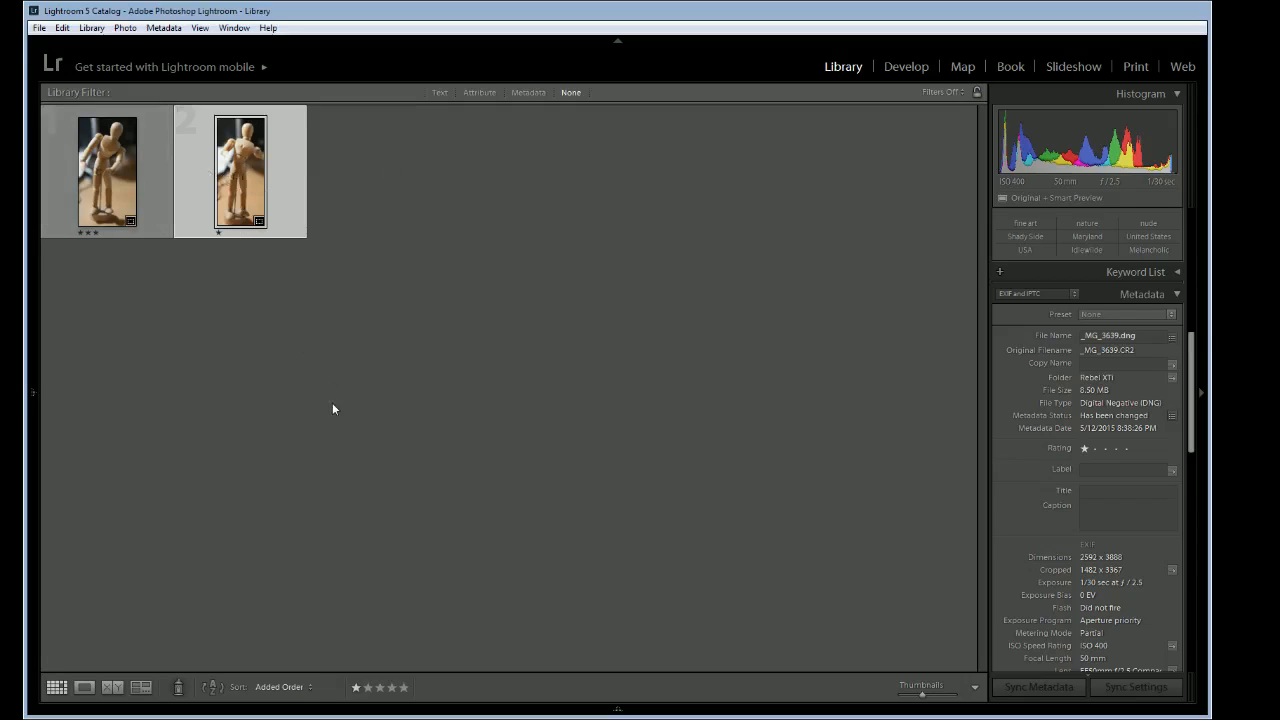
Step: Create a virtual copy of the one-star photo and set its copy name to bw
{"action": "key", "text": "ctrl+apostrophe"}
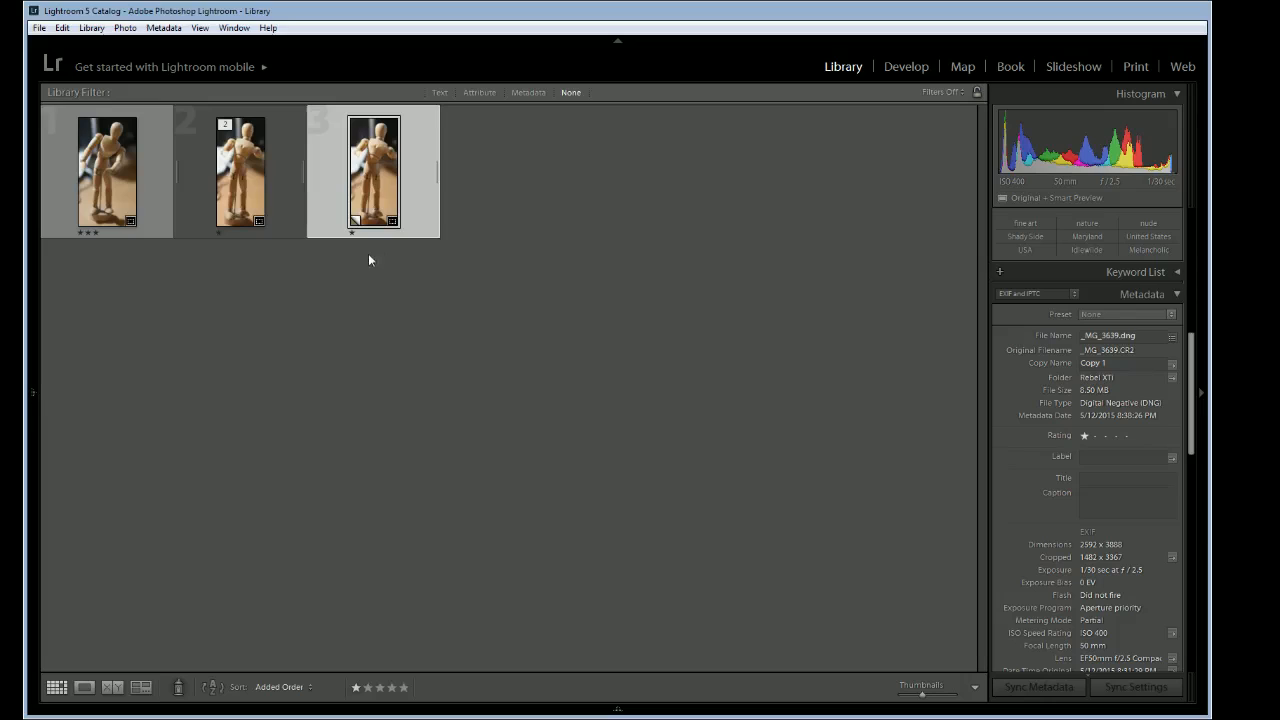
{"action": "left_click", "coordinate": [1103, 478]}
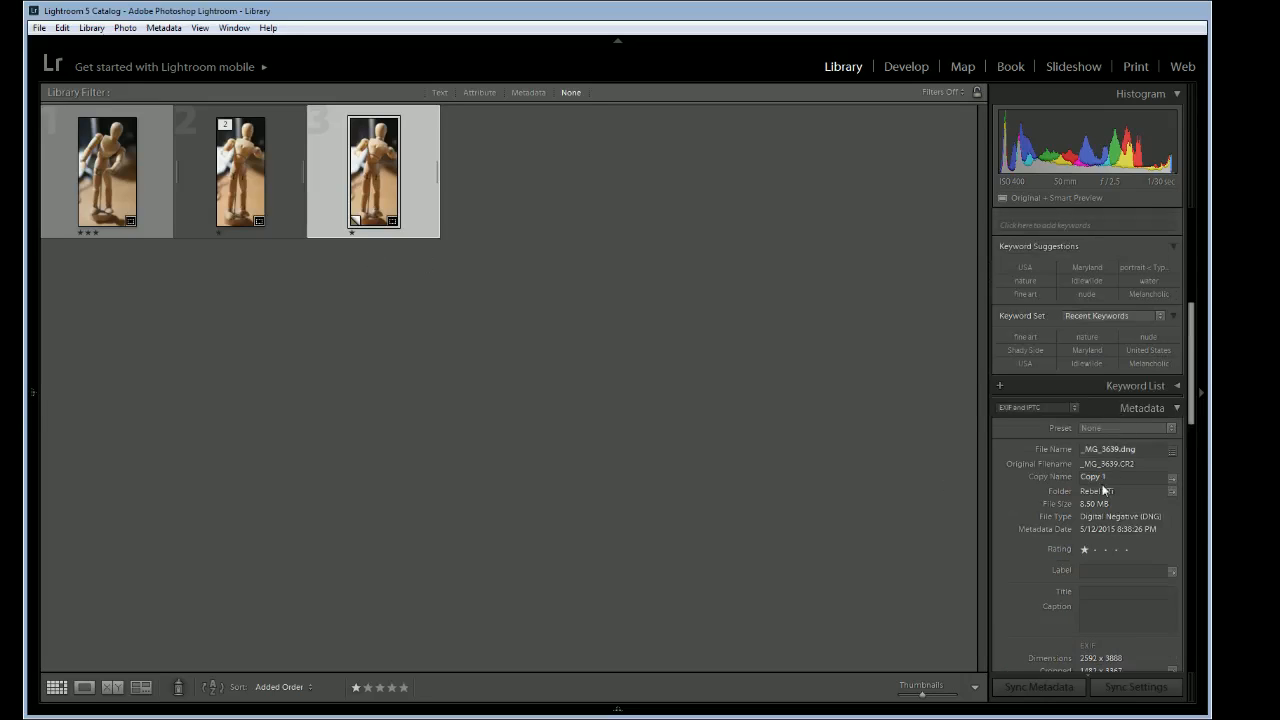
{"action": "type", "text": "bw"}
{"action": "key", "text": "Return"}
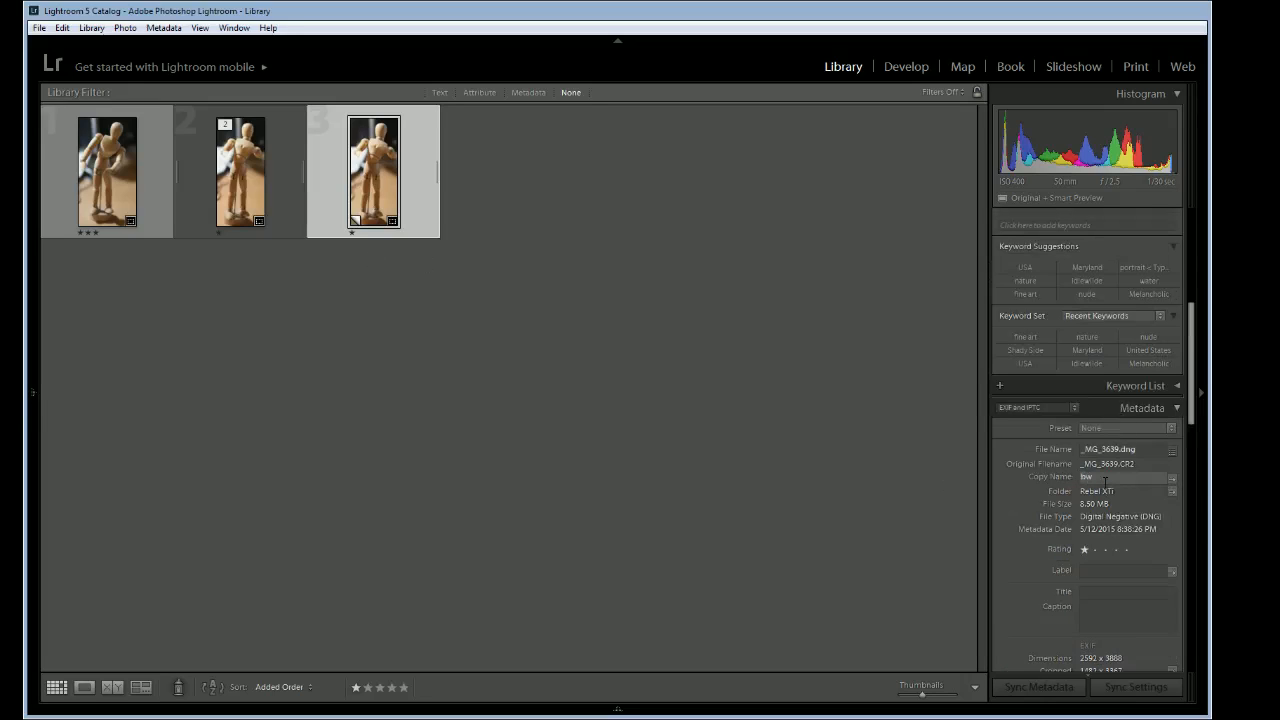
Step: Convert the virtual copy to Black & White and set its point curve to Strong Contrast
{"action": "key", "text": "d"}
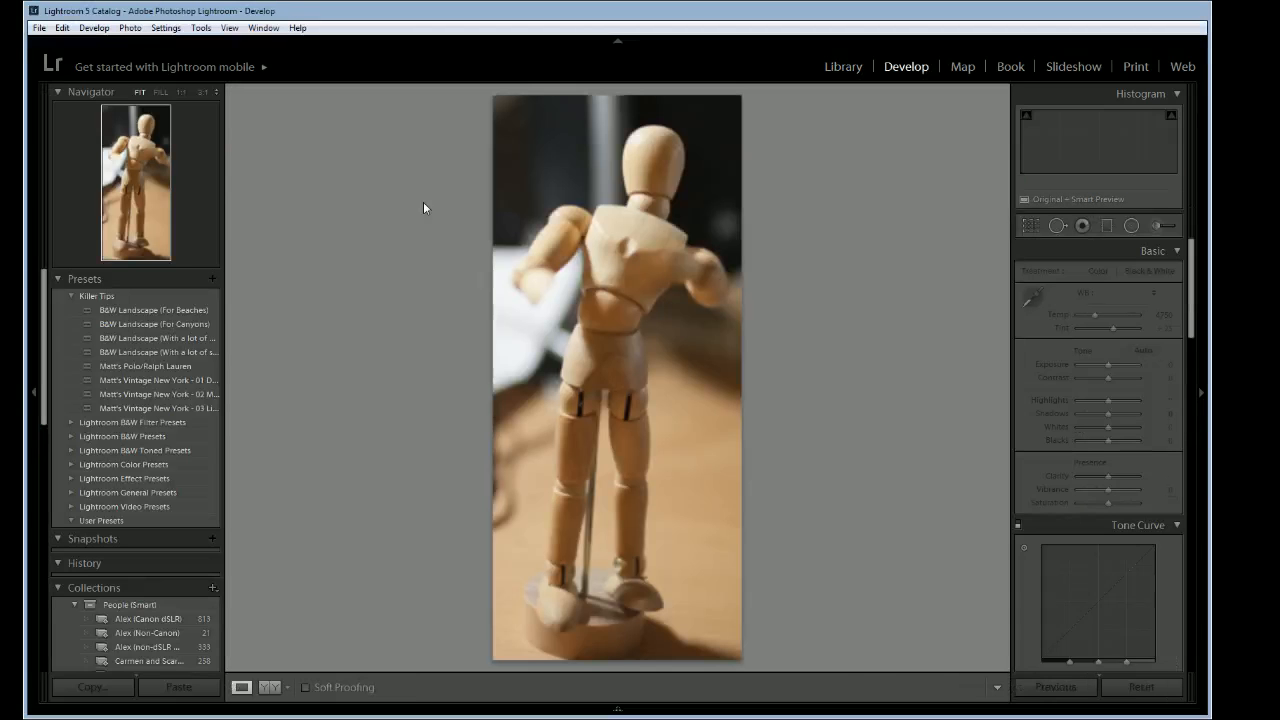
{"action": "left_click", "coordinate": [1150, 272]}
{"action": "scroll", "coordinate": [1170, 531], "scroll_direction": "down", "scroll_amount": 2}
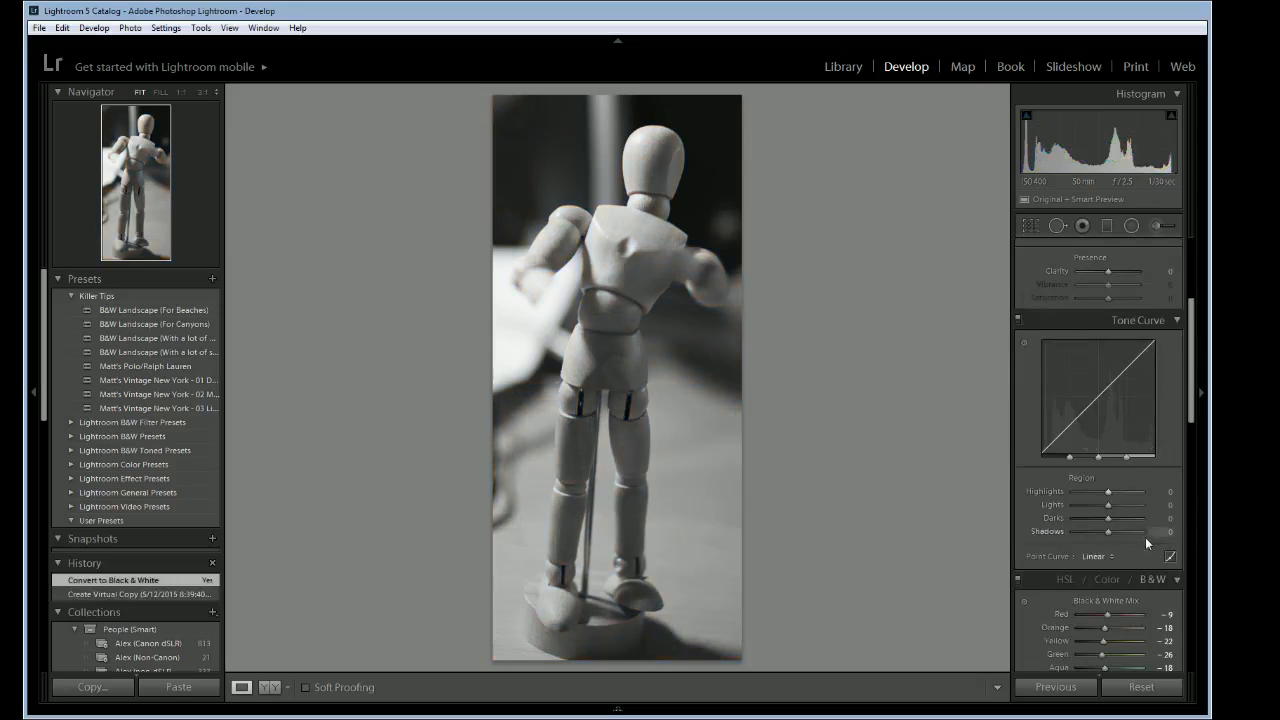
{"action": "left_click", "coordinate": [1097, 557]}
{"action": "left_click", "coordinate": [1088, 605]}
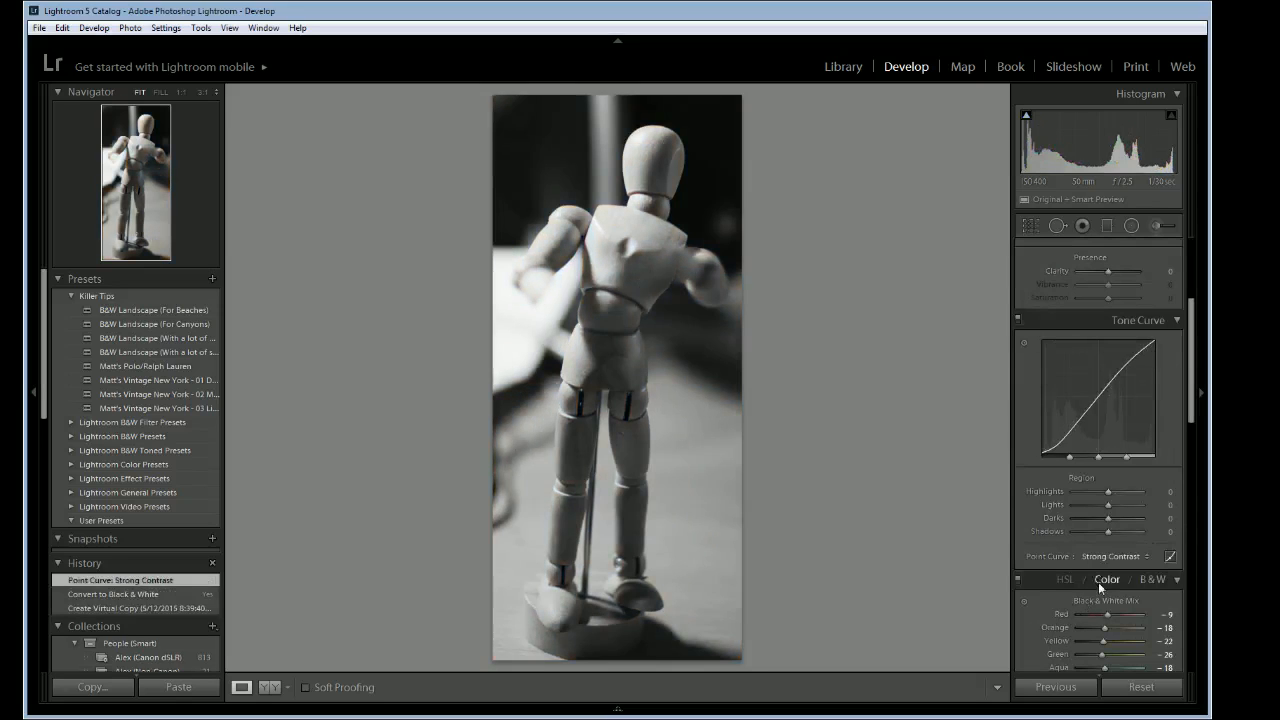
Step: Set the copy's tone curve to Highlights +34, Lights +15, Darks -9 and Shadows -32, and return to the Library
{"action": "mouse_move", "coordinate": [1111, 531]}
{"action": "left_mouse_down"}
{"action": "mouse_move", "coordinate": [1099, 531]}
{"action": "mouse_move", "coordinate": [1123, 491]}
{"action": "mouse_move", "coordinate": [1113, 510]}
{"action": "left_mouse_up"}
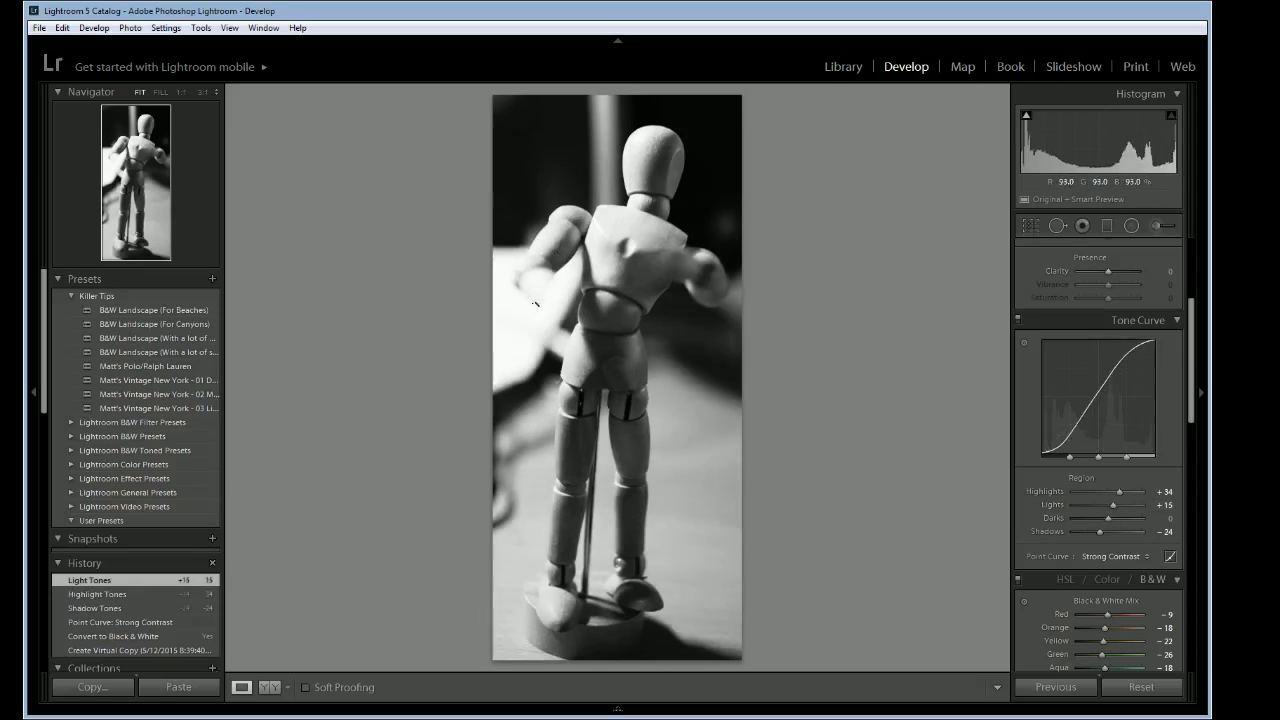
{"action": "left_click_drag", "start_coordinate": [1108, 518], "coordinate": [1097, 532]}
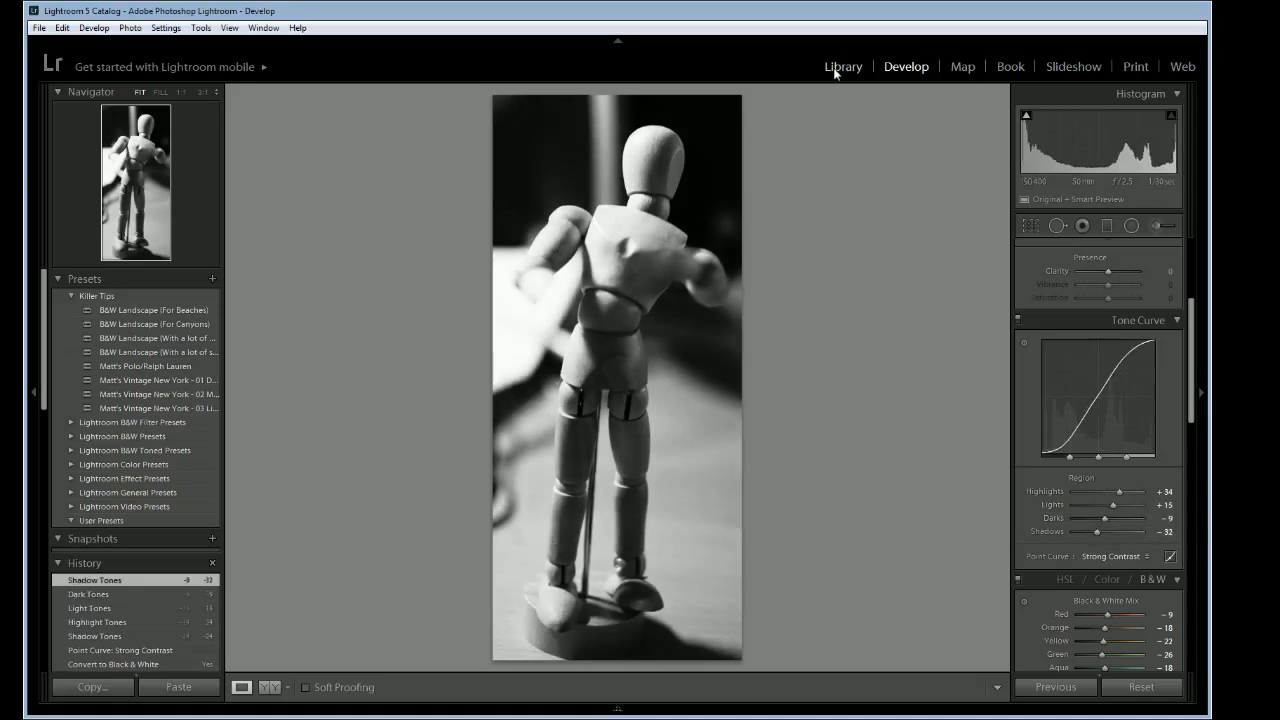
{"action": "scroll", "coordinate": [1100, 428], "scroll_direction": "up", "scroll_amount": 3}
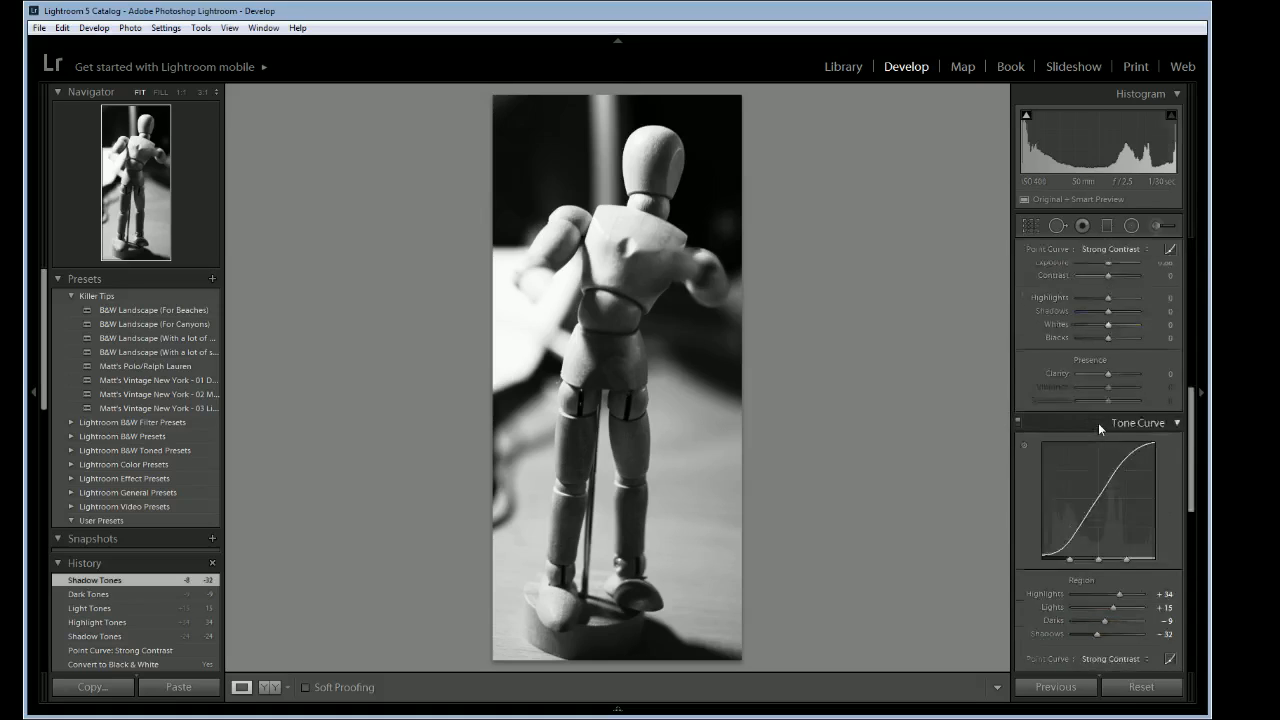
{"action": "scroll", "coordinate": [1100, 428], "scroll_direction": "down", "scroll_amount": 10}
{"action": "scroll", "coordinate": [1113, 353], "scroll_direction": "up", "scroll_amount": 3}
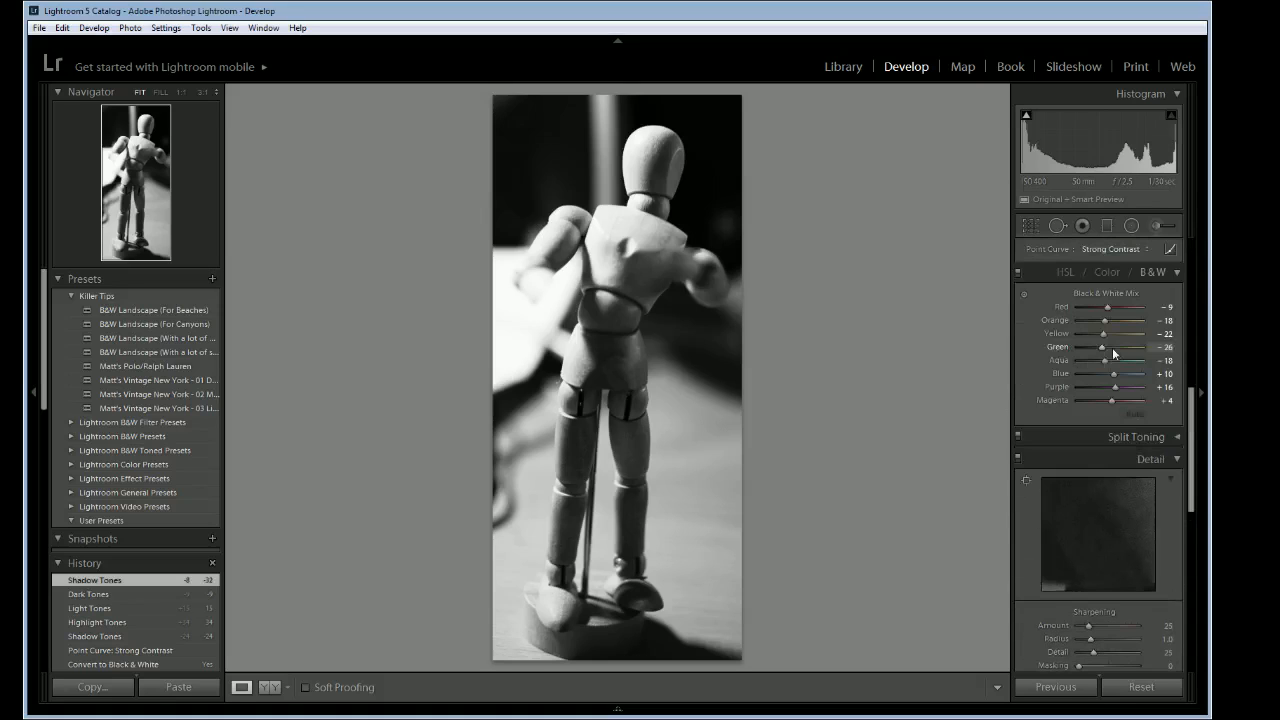
{"action": "scroll", "coordinate": [1071, 437], "scroll_direction": "up", "scroll_amount": 3}
{"action": "left_click", "coordinate": [840, 66]}
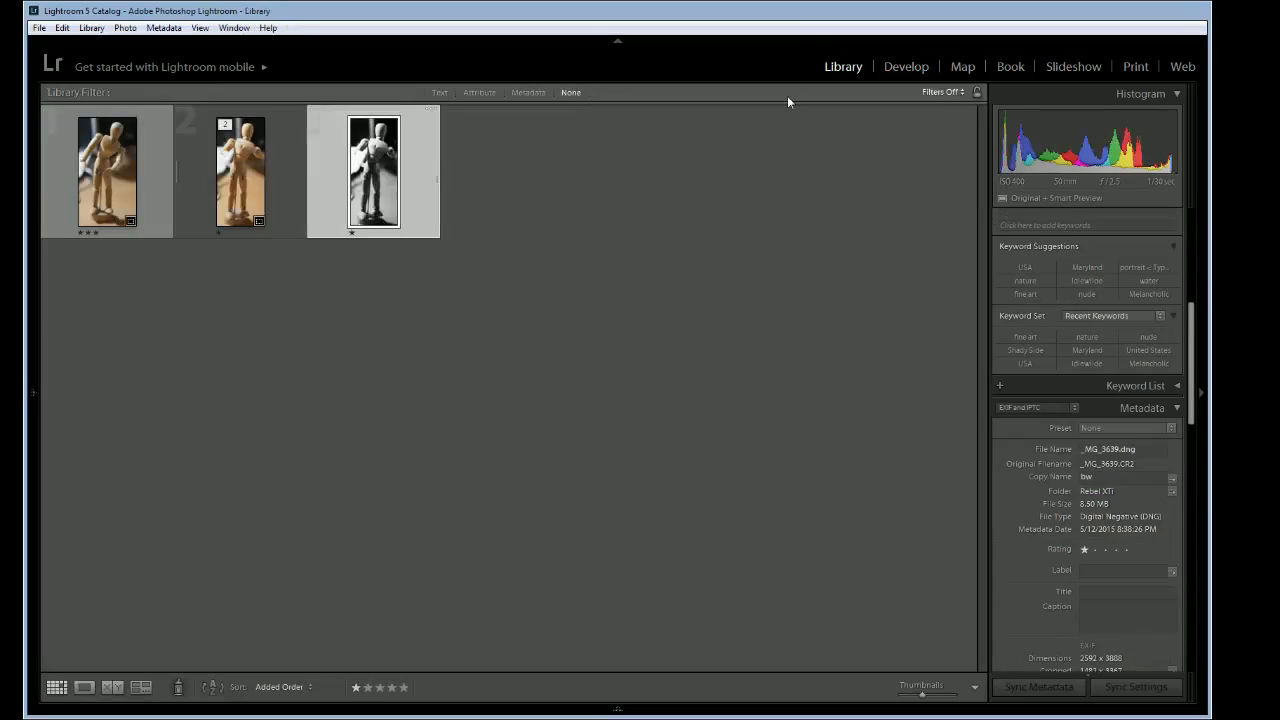
Step: Export the black-and-white virtual copy with the previous export settings and clear the selection
{"action": "left_click", "coordinate": [352, 432]}
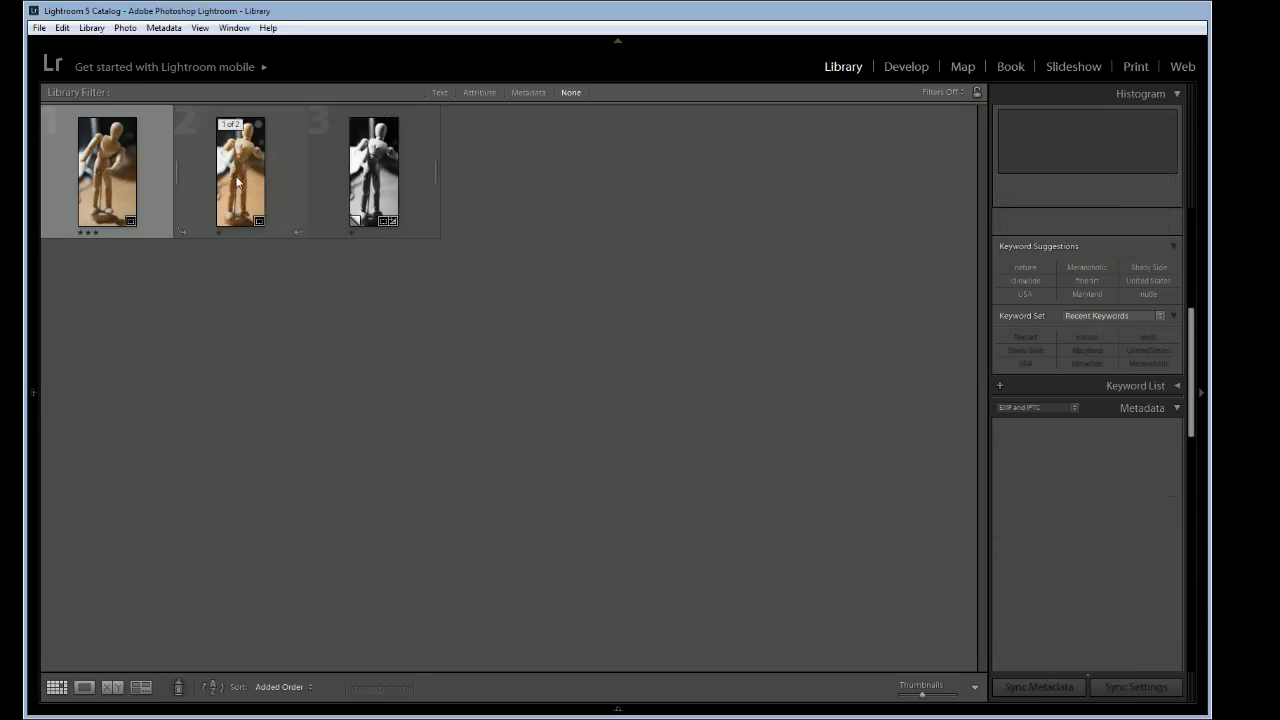
{"action": "left_click", "coordinate": [359, 172]}
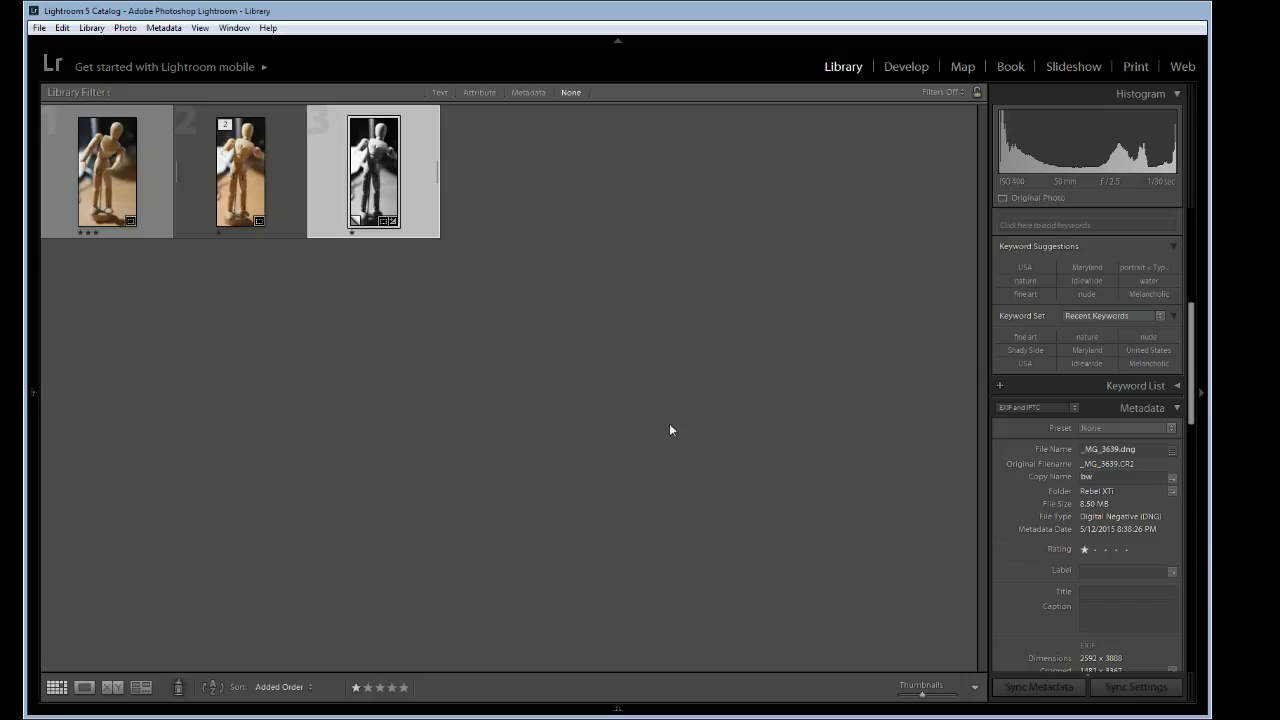
{"action": "key", "text": "ctrl+alt+shift+e"}
{"action": "key", "text": "ctrl+alt+shift+e"}
{"action": "left_click", "coordinate": [778, 200]}
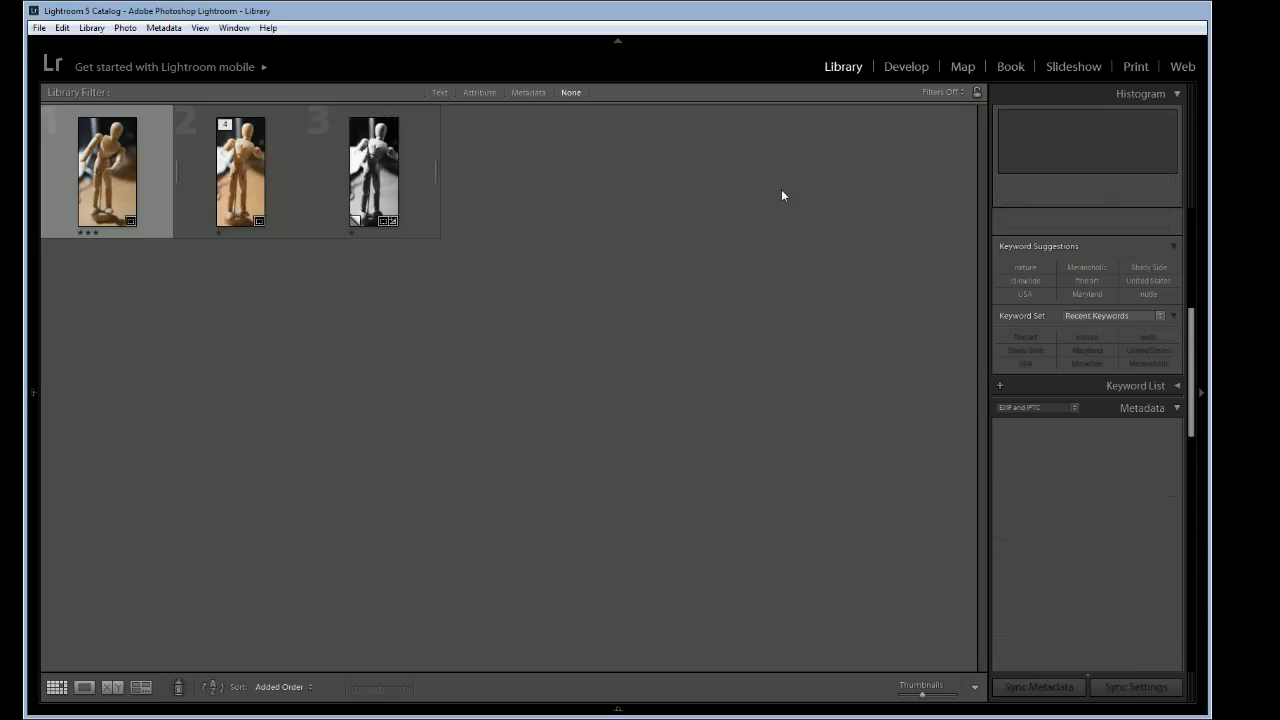